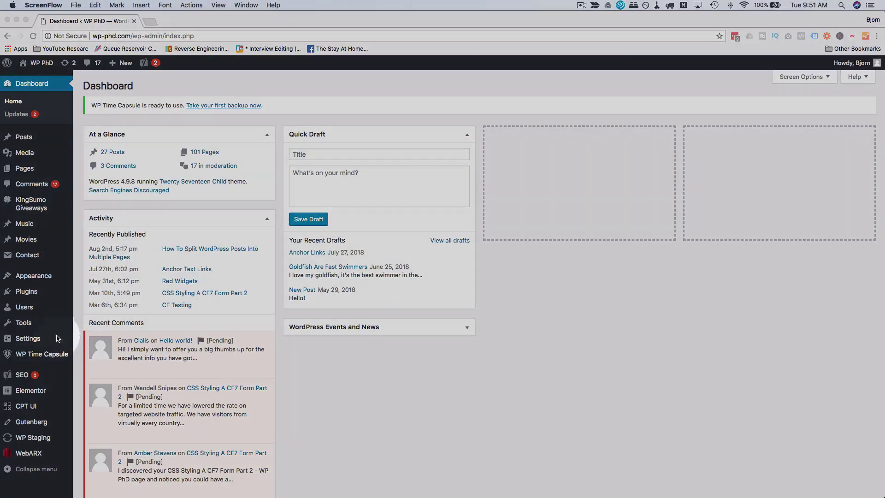
# Go to Elementor's My Templates list and start a new template
pyautogui.scroll(-1, 27, 395)
pyautogui.click(29, 395)
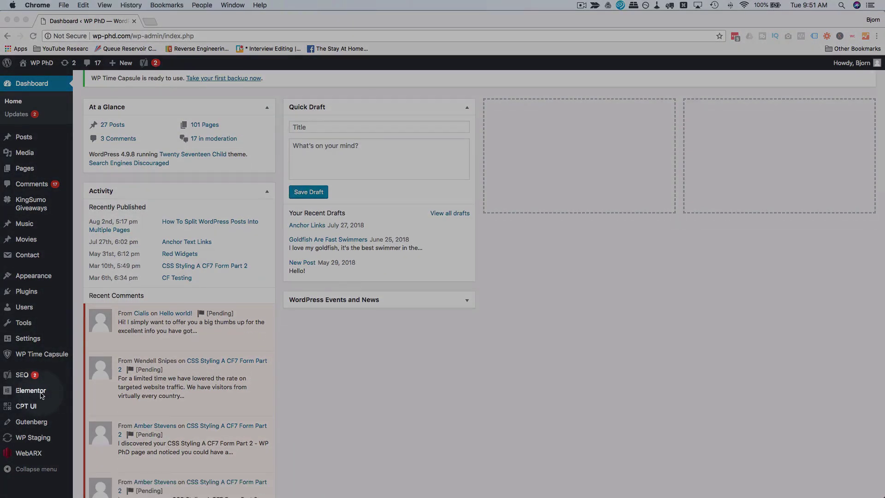
pyautogui.scroll(1, 28, 396)
pyautogui.moveTo(29, 396)
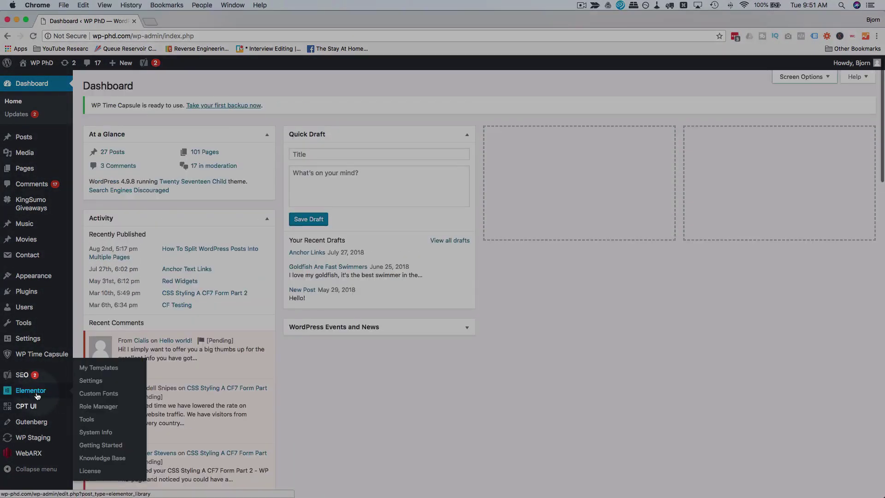
pyautogui.click(107, 369)
pyautogui.click(169, 87)
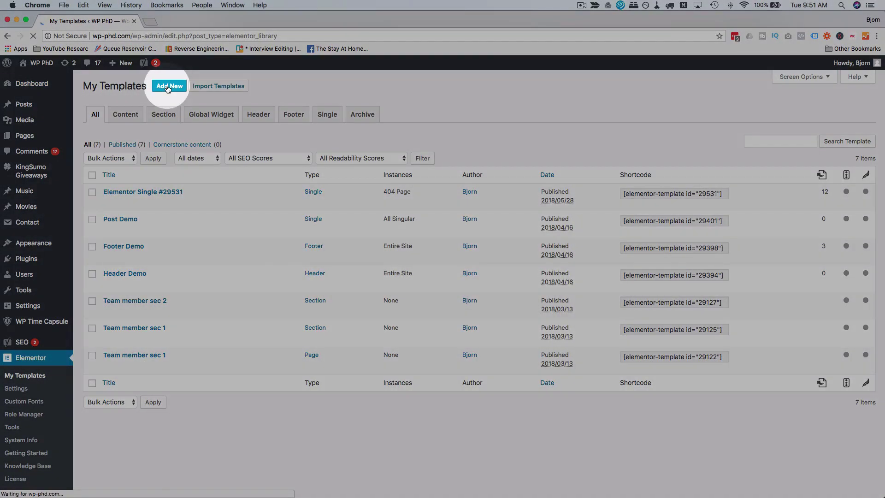
# Create a Page-type template for the Page post type named 'Client Dashboard'
pyautogui.click(563, 249)
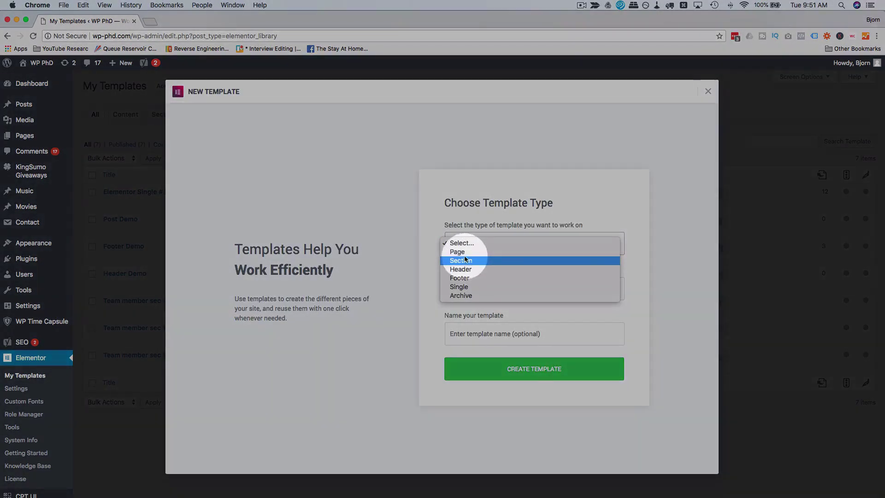
pyautogui.click(463, 252)
pyautogui.click(510, 285)
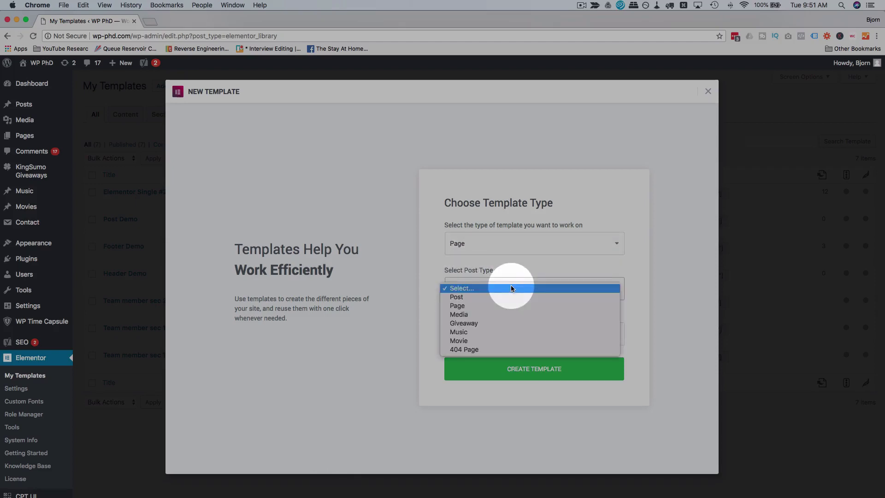
pyautogui.click(457, 305)
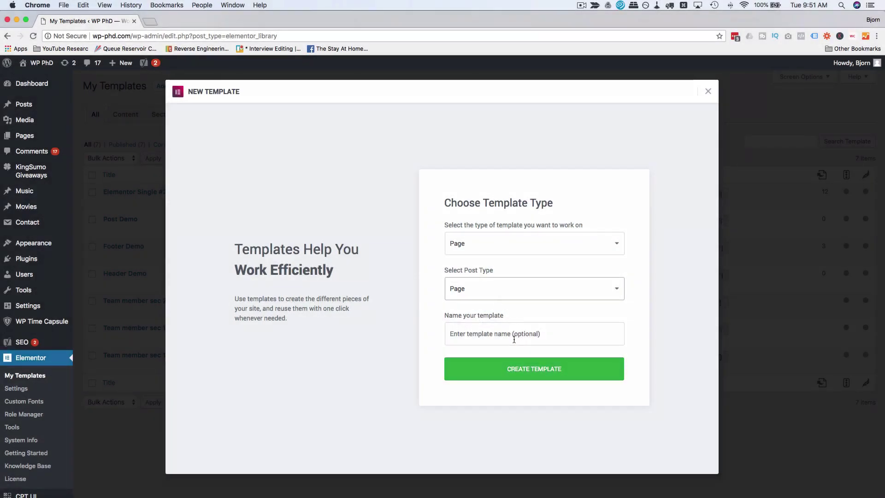
pyautogui.click(515, 340)
pyautogui.write('Client Dashboard')
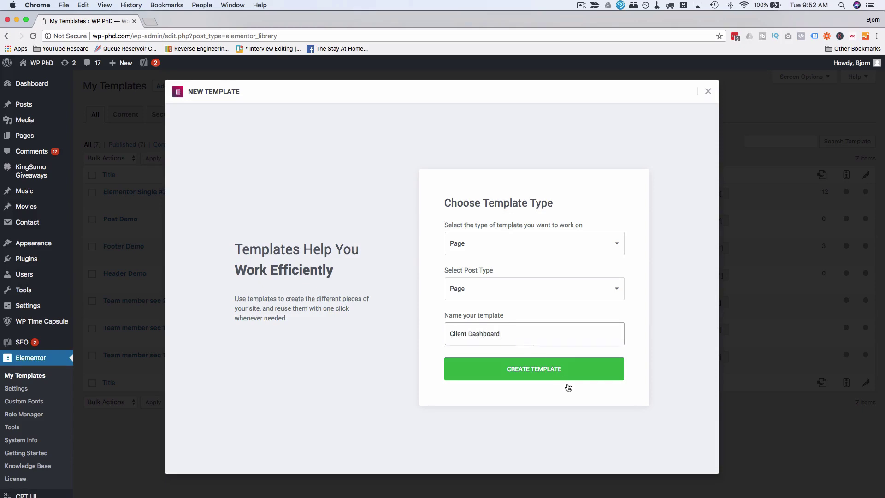
pyautogui.click(546, 371)
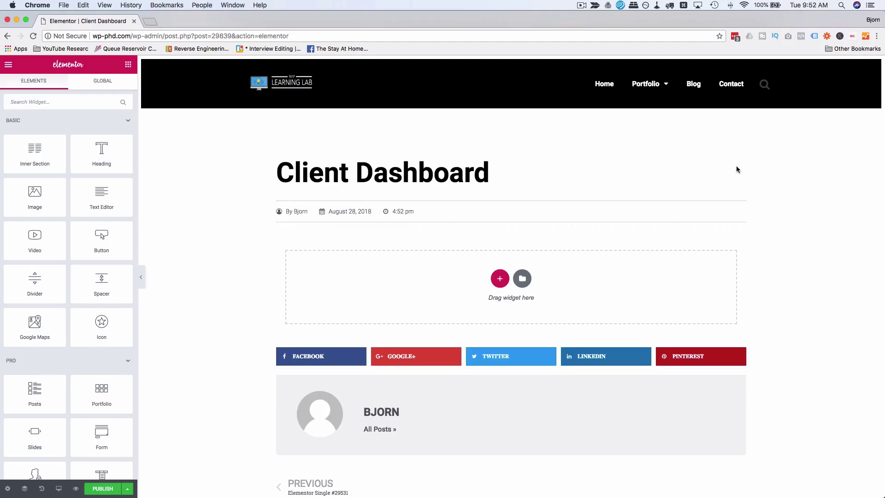
# In page settings, set the Client Dashboard page layout to Elementor Canvas
pyautogui.click(9, 489)
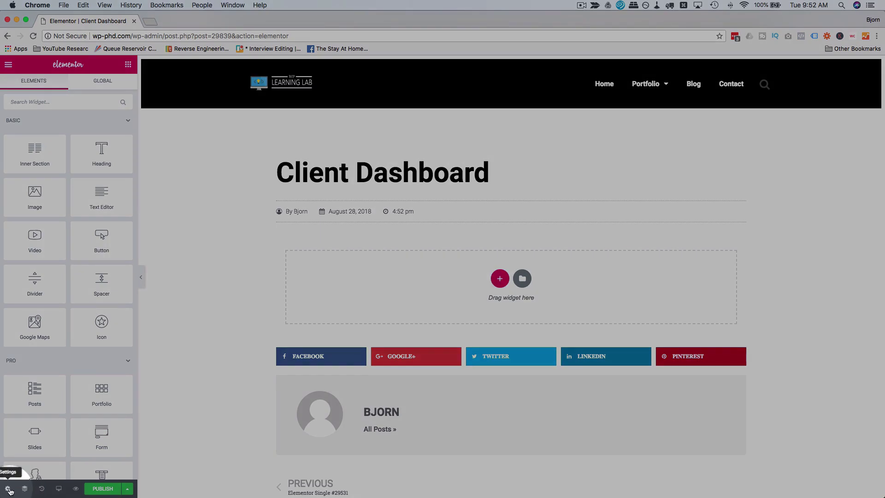
pyautogui.click(117, 218)
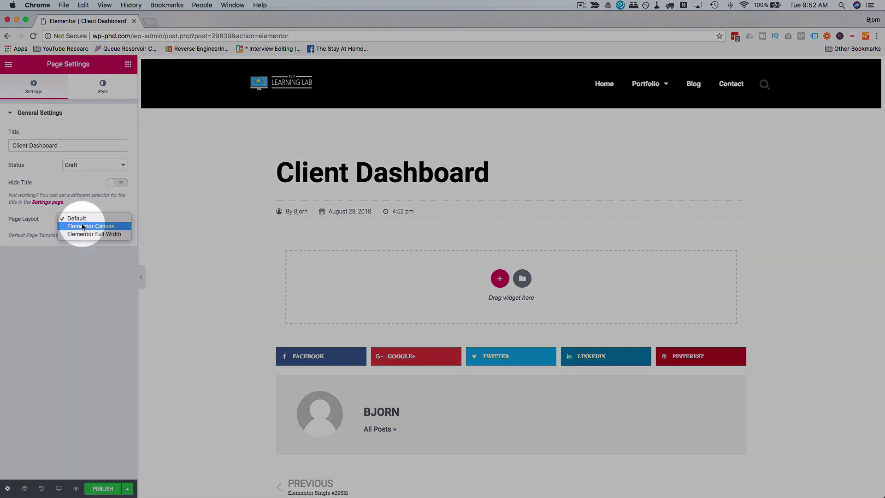
pyautogui.click(82, 225)
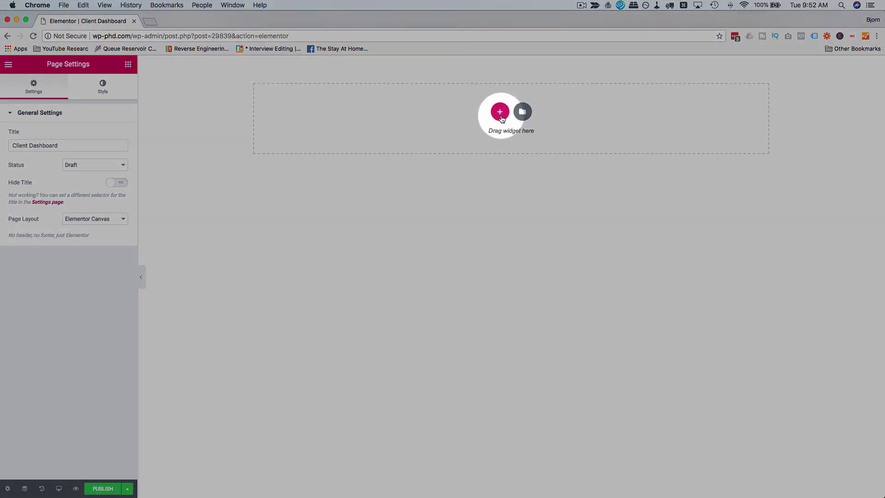
# Add a two-column section with an empty one-column section below it
pyautogui.click(499, 112)
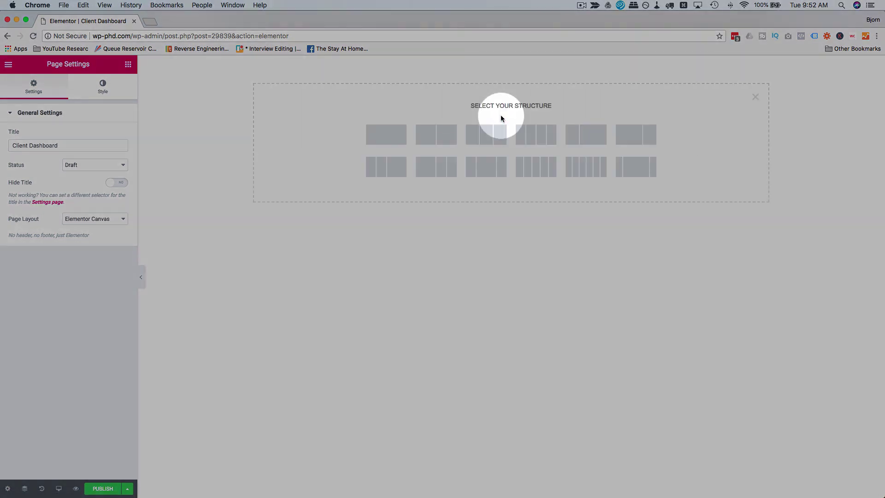
pyautogui.click(435, 134)
pyautogui.click(499, 138)
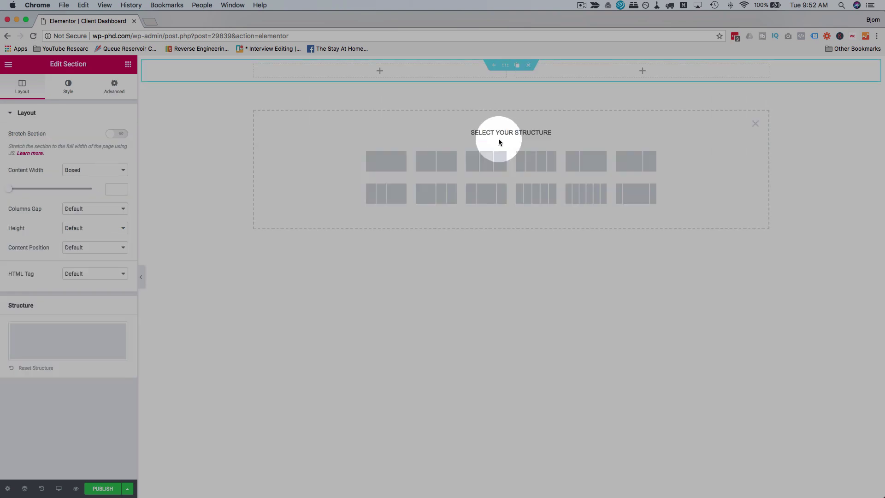
pyautogui.click(391, 162)
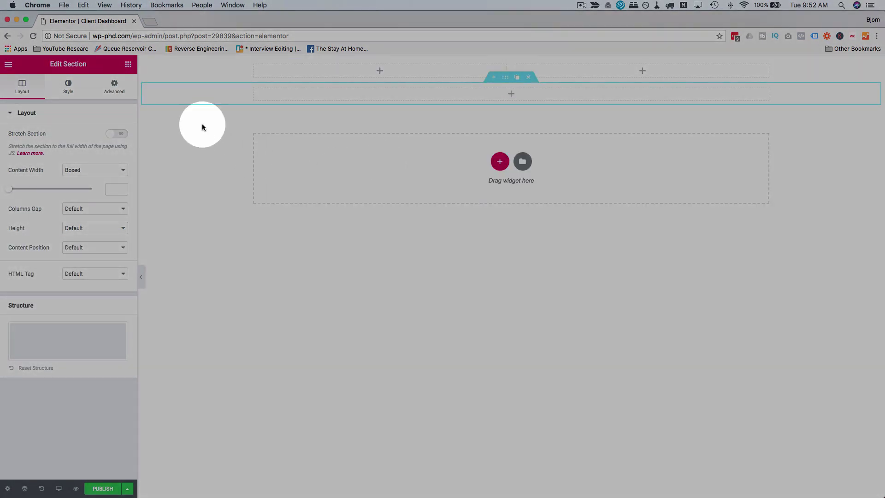
# Place a centred 'Welcome To WordPress!' heading in the top-left column
pyautogui.click(129, 64)
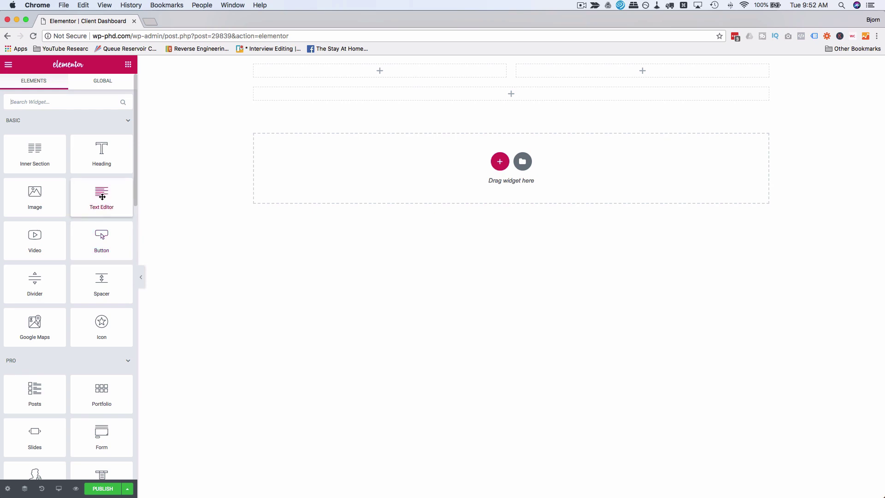
pyautogui.moveTo(98, 156); pyautogui.dragTo(378, 69)
pyautogui.tripleClick(378, 69)
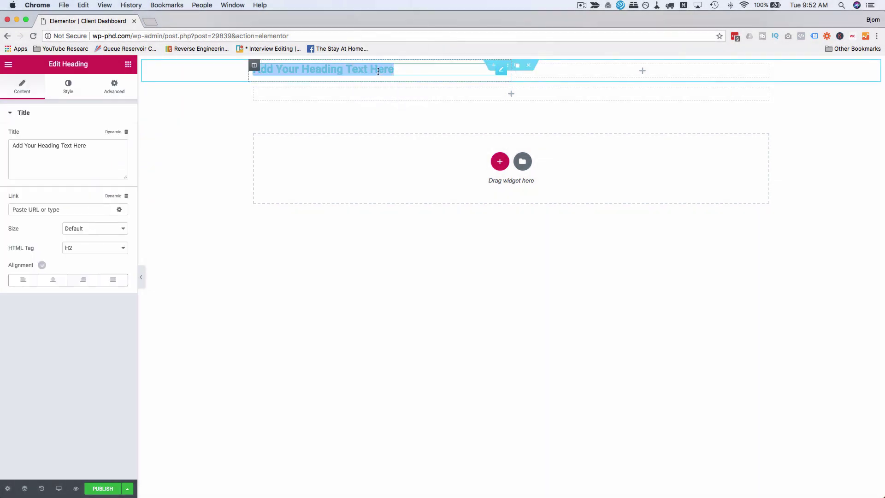
pyautogui.write('Welcome To WordPress!')
pyautogui.click(88, 93)
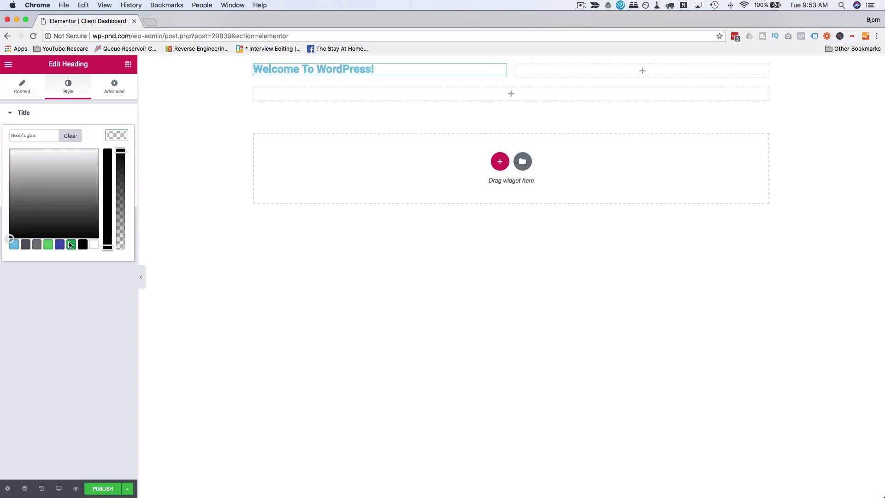
pyautogui.click(22, 87)
pyautogui.click(51, 277)
# Add a text block under the heading with a client greeting and three-paragraph welcome message
pyautogui.click(129, 64)
pyautogui.moveTo(98, 203); pyautogui.dragTo(395, 89)
pyautogui.hotkey('ctrl', 'a')
pyautogui.write('Hi Bob!')
pyautogui.press('Return')
pyautogui.write('Welcome to')
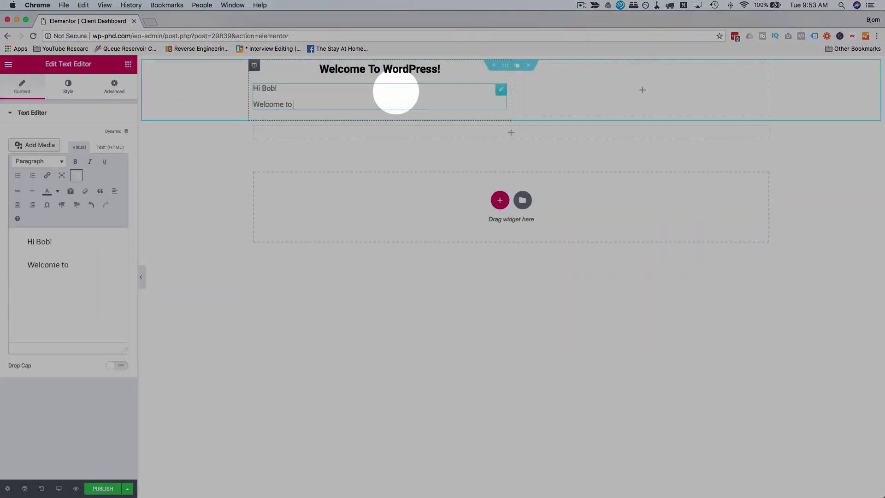
pyautogui.write(" your WordPress dashboard. I've created this welcome screen to make your life easier.")
pyautogui.press('Return')
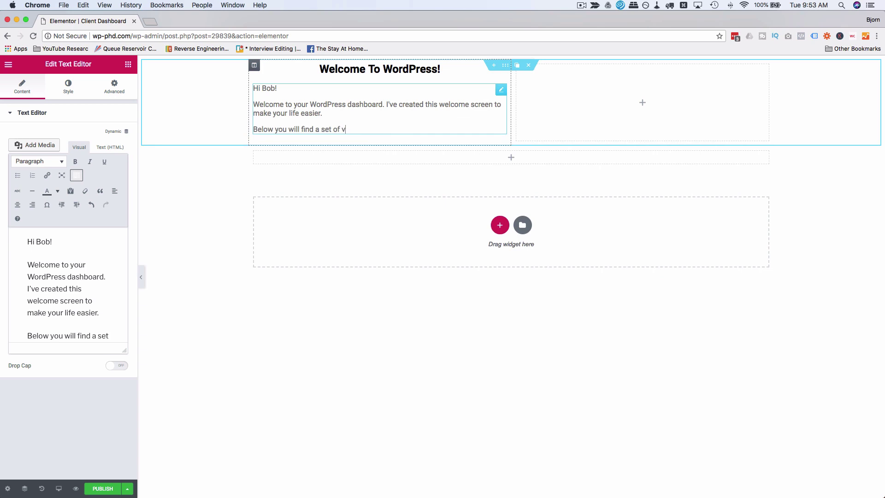
pyautogui.write('WordPress dashboard works, step-by-step. If you can use a word processor, you can use WordPress.')
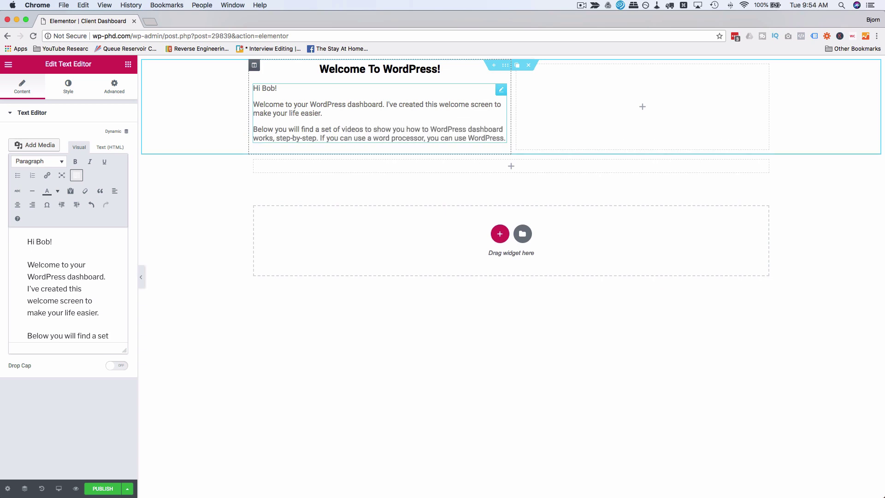
pyautogui.press('Return')
pyautogui.write("If you ever run into any problems, I've include")
pyautogui.moveTo(399, 154); pyautogui.dragTo(252, 157)
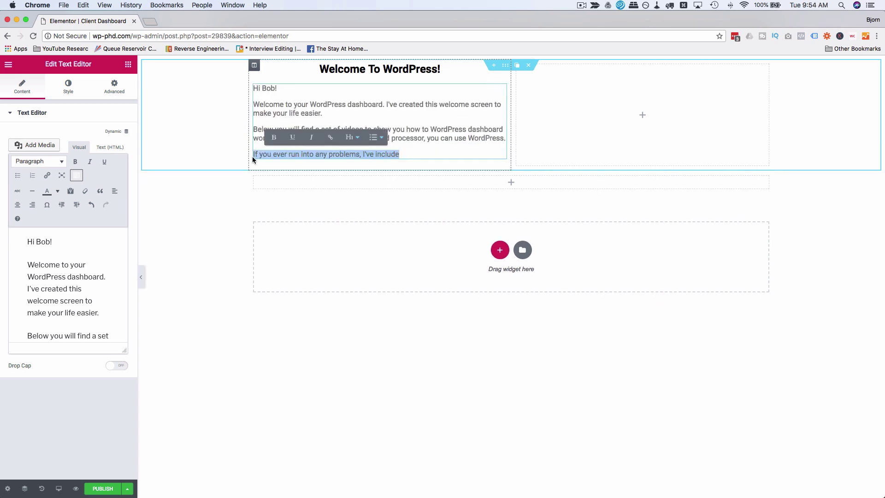
pyautogui.write("I've included a contact form to the right of this message, so if you ever run into any problems send me a message!")
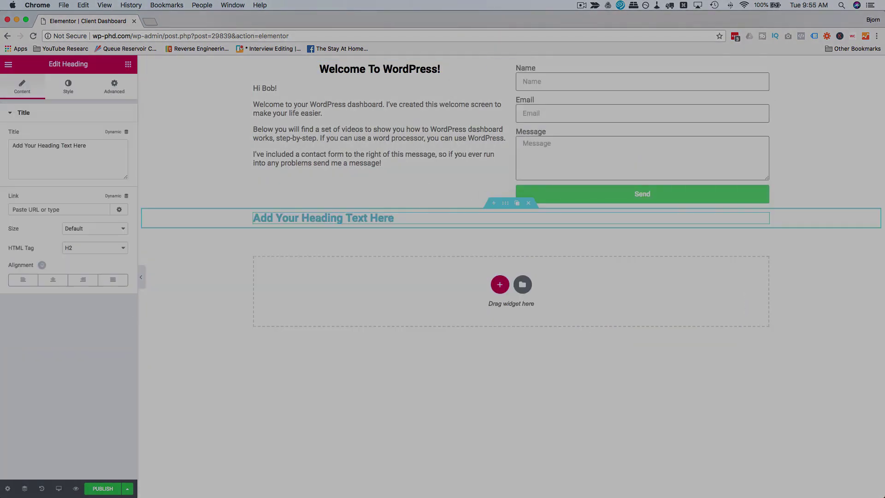
# Enter the 'Quick Start Videos' heading, 'Need help? Send me a message!' heading and video intro text
pyautogui.write('Quick Start Videos')
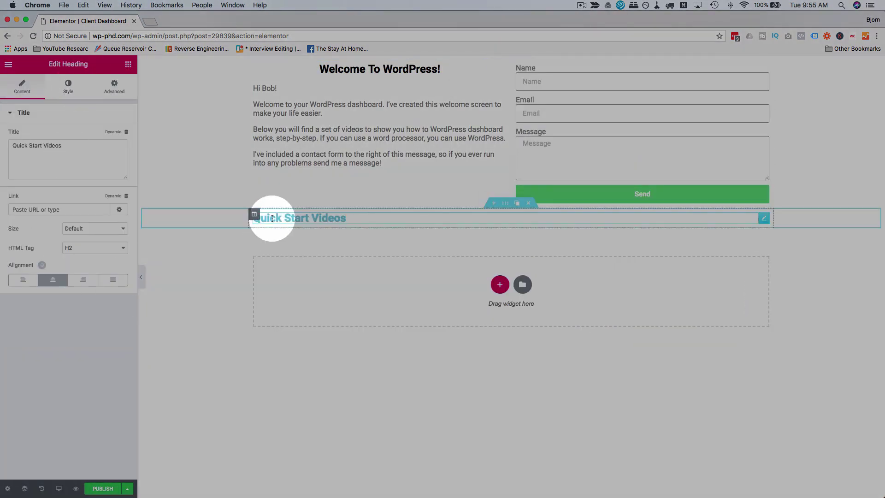
pyautogui.write('N')
pyautogui.write('eed help? Send me a message!')
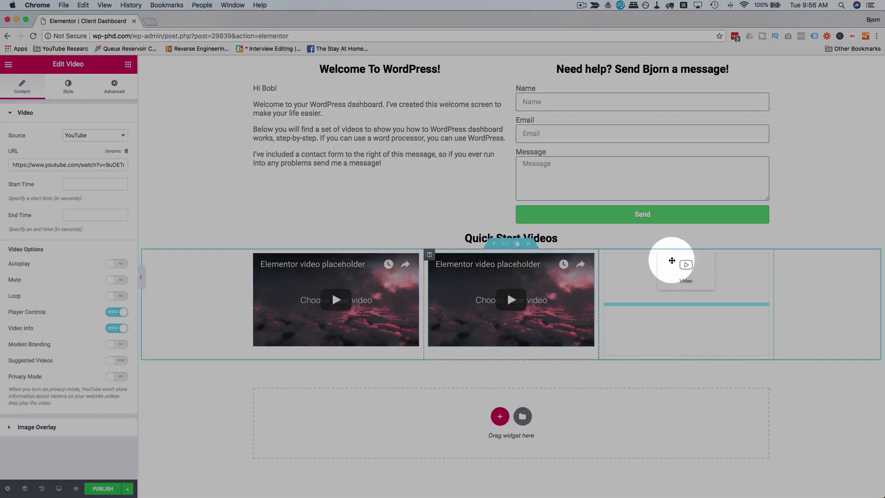
pyautogui.write('These videos are designed to help you understand your new website quickly.')
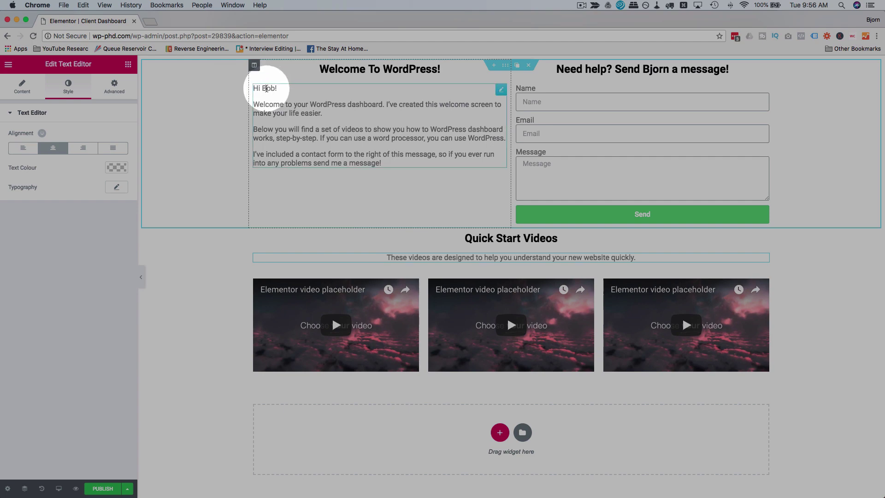
pyautogui.doubleClick(268, 88)
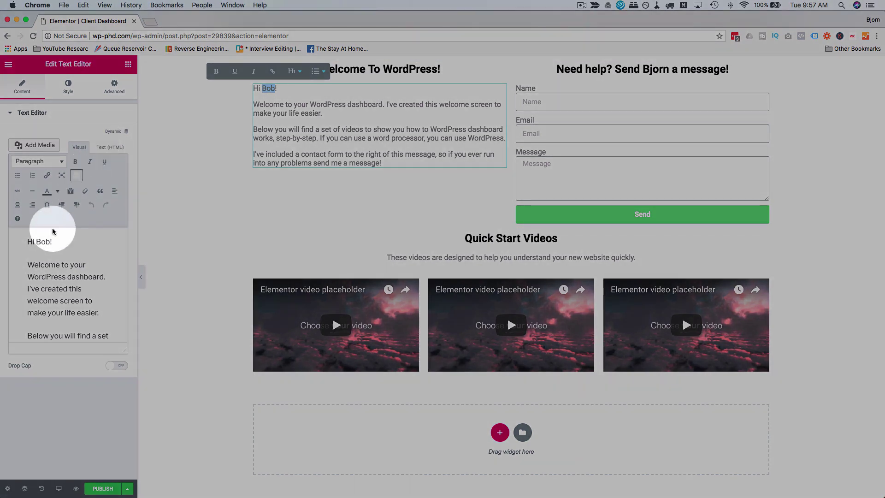
pyautogui.click(109, 147)
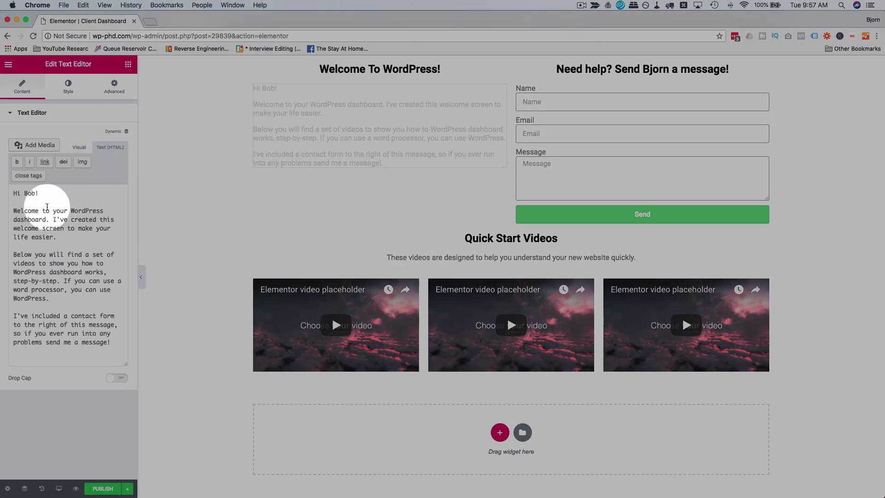
pyautogui.click(127, 132)
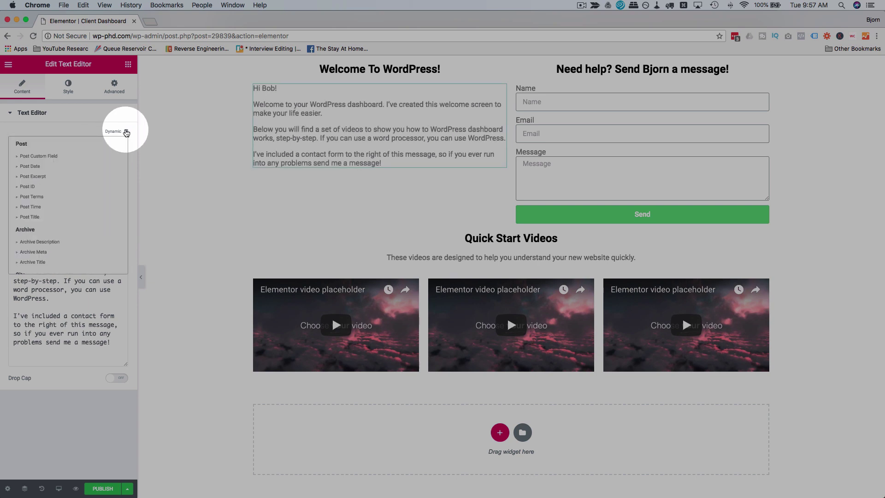
pyautogui.scroll(-5, 68, 211)
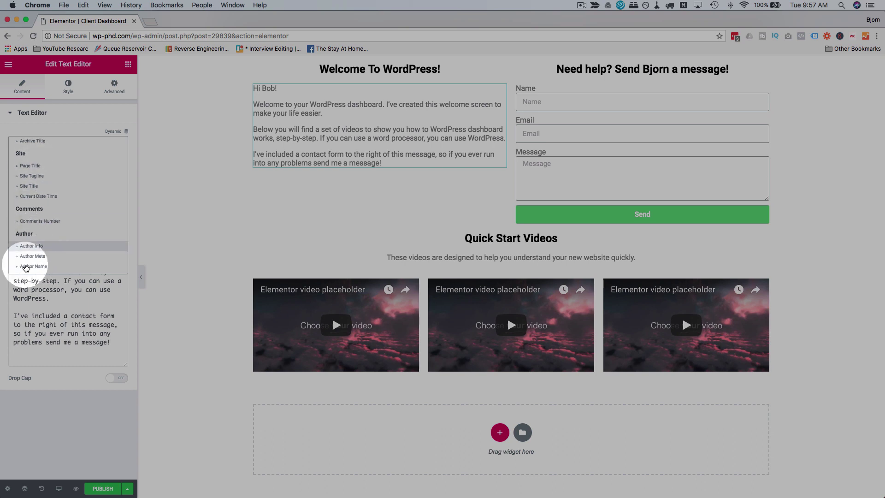
pyautogui.click(66, 124)
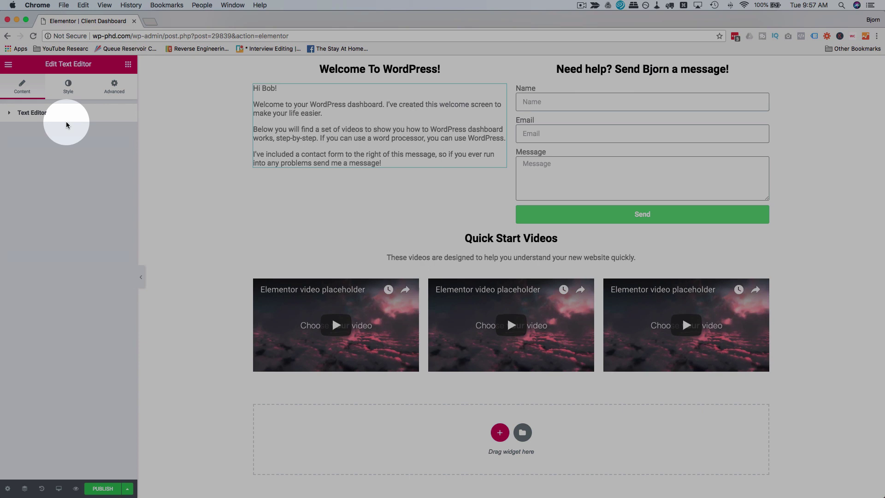
pyautogui.click(28, 113)
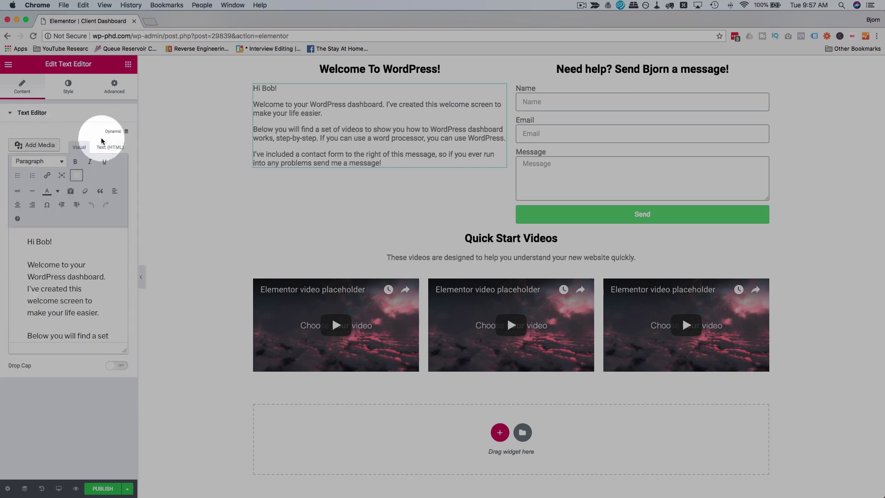
pyautogui.doubleClick(269, 88)
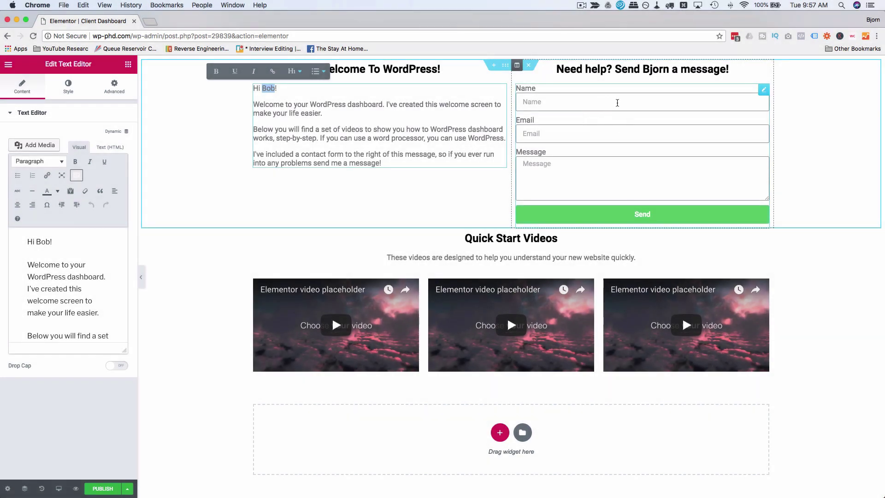
# Open the contact form's Edit Form panel showing its Name, Email and Message fields
pyautogui.click(617, 102)
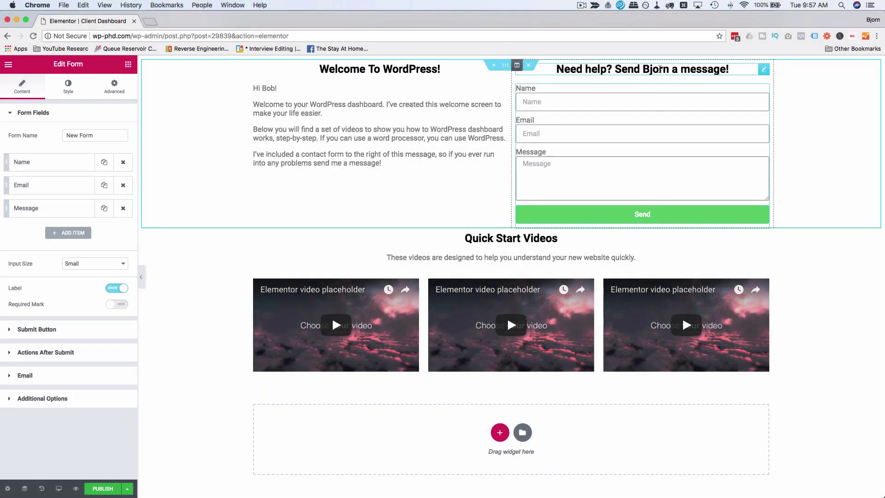
pyautogui.scroll(-1, 451, 255)
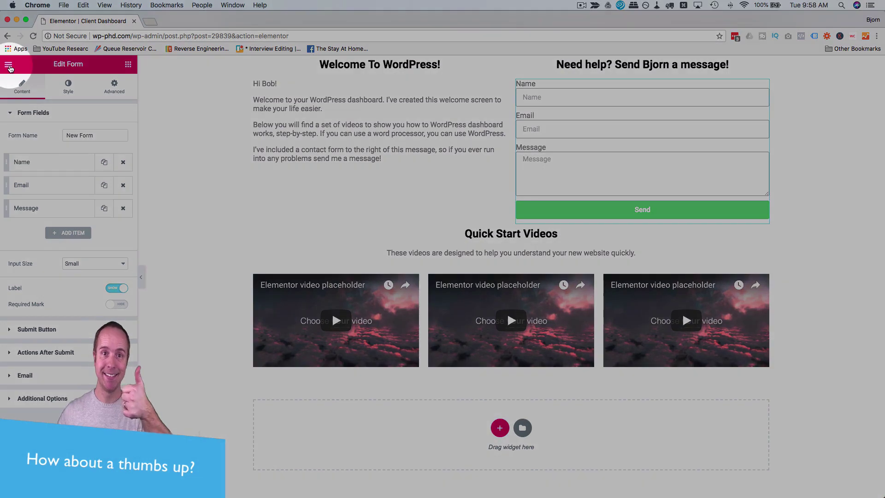
# Exit the Elementor editor to the dashboard and paste the PowerPack page address into a new tab
pyautogui.click(9, 65)
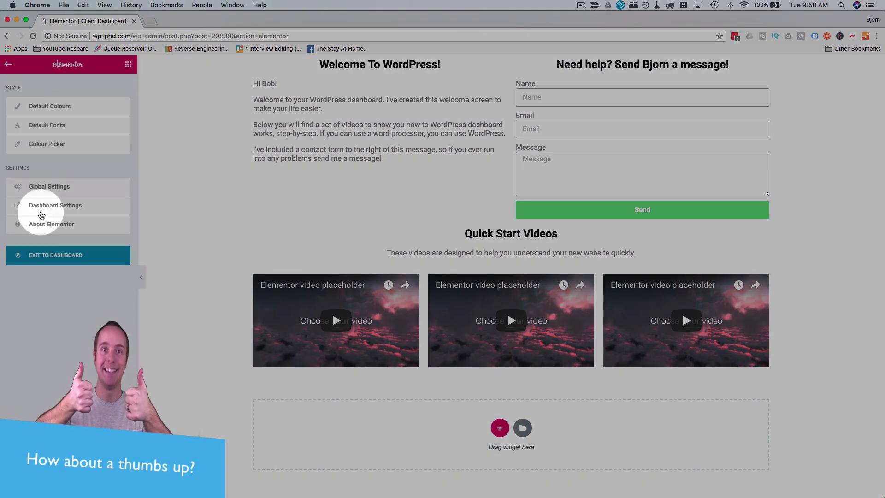
pyautogui.click(47, 257)
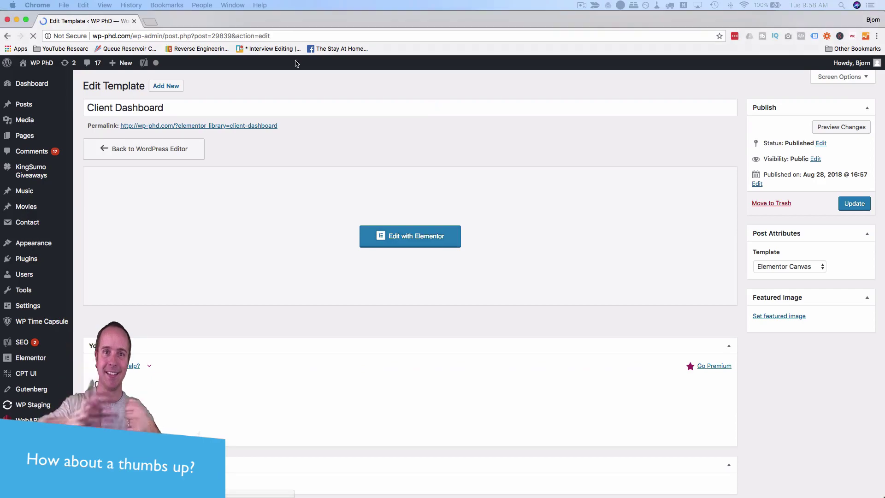
pyautogui.click(150, 21)
pyautogui.click(304, 41)
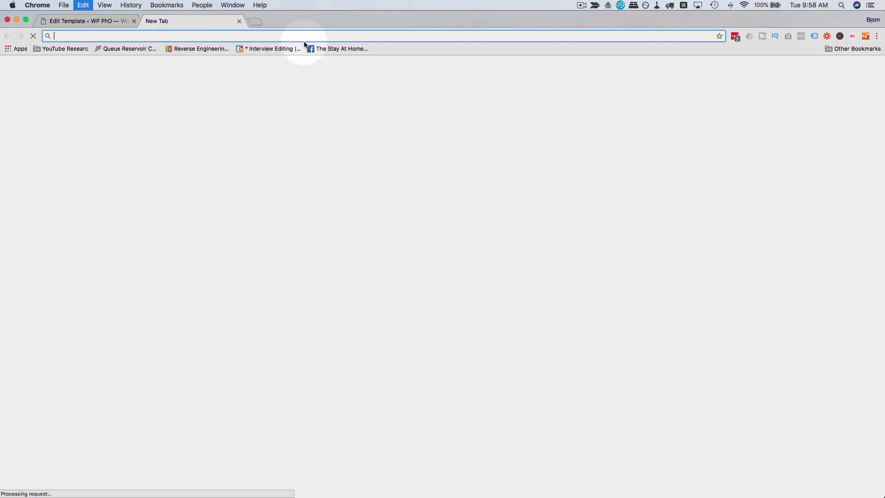
pyautogui.write('https://powerpackelements.com/dashboard-welcome-elementor/')
# Load the PowerPack page, then install Dashboard Welcome for Elementor from Plugins > Add New
pyautogui.press('Return')
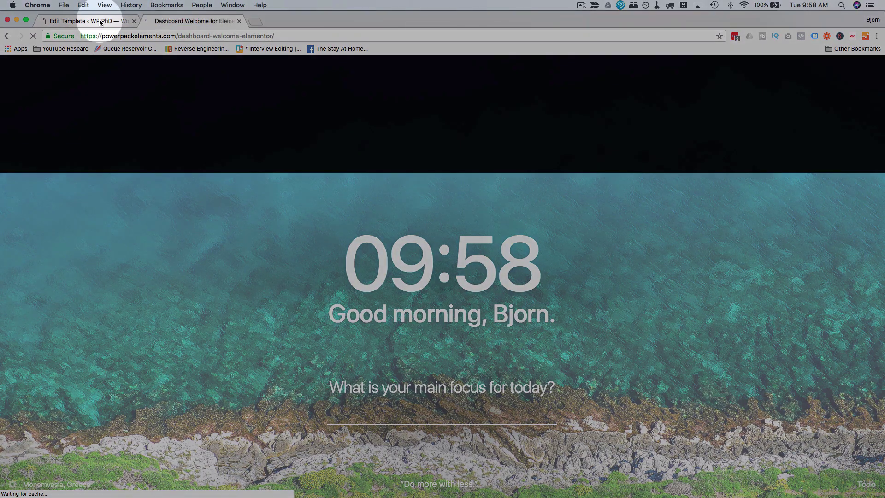
pyautogui.click(100, 22)
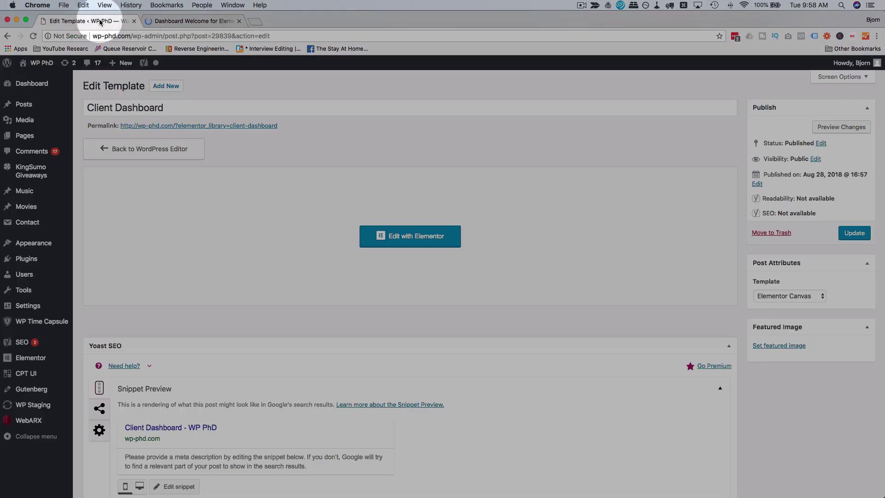
pyautogui.moveTo(51, 259)
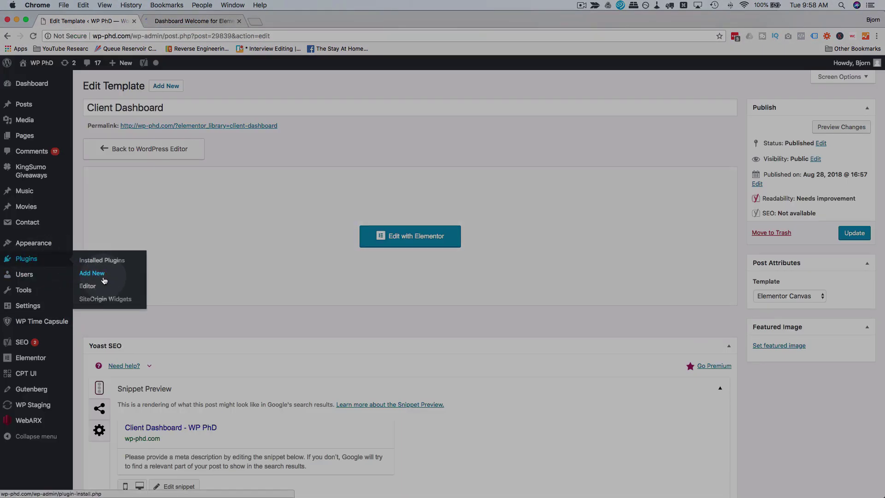
pyautogui.click(92, 273)
pyautogui.click(745, 112)
pyautogui.write('dashboard welcome elementor')
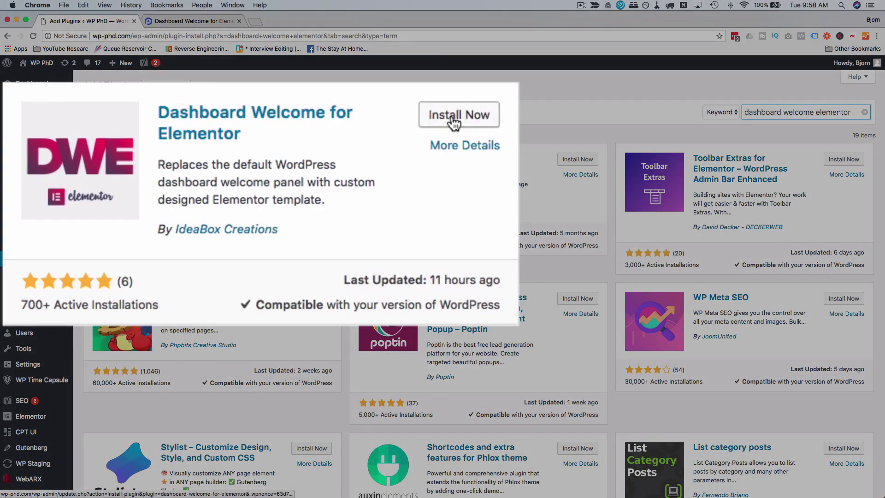
pyautogui.click(310, 160)
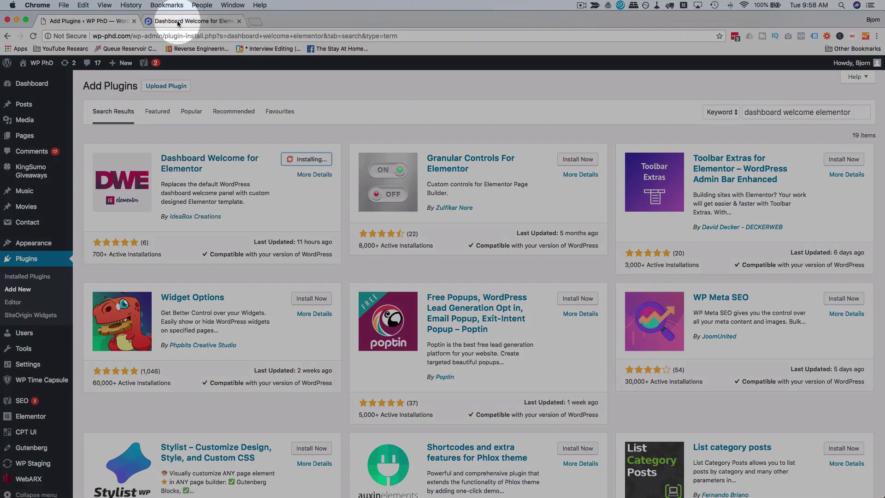
# Skim the PowerPack Dashboard Welcome for Elementor product page, then return to Add Plugins
pyautogui.click(177, 21)
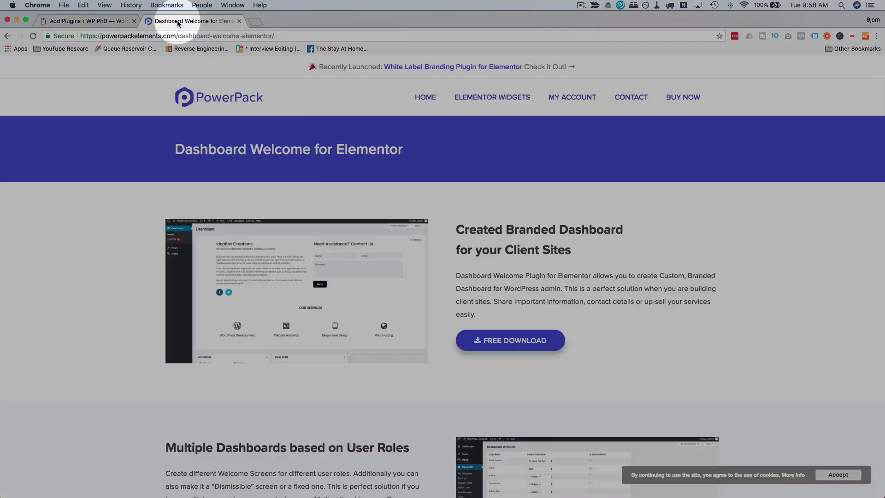
pyautogui.scroll(-10, 169, 208)
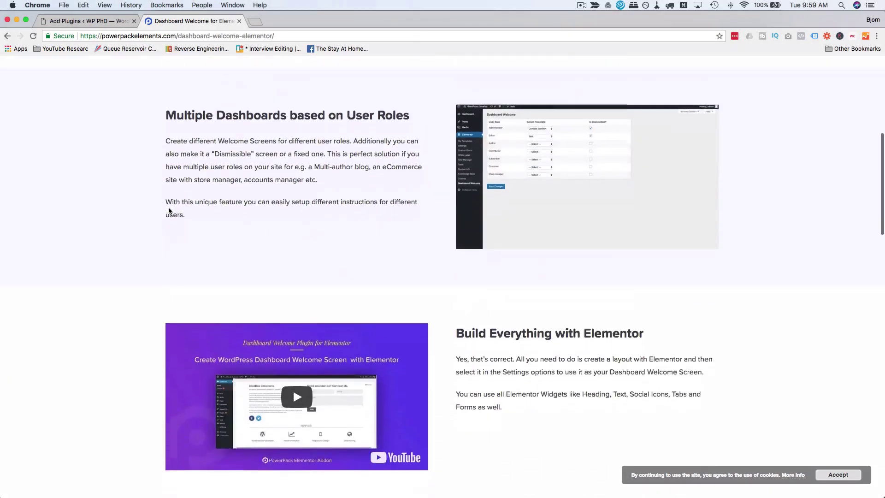
pyautogui.scroll(13, 169, 211)
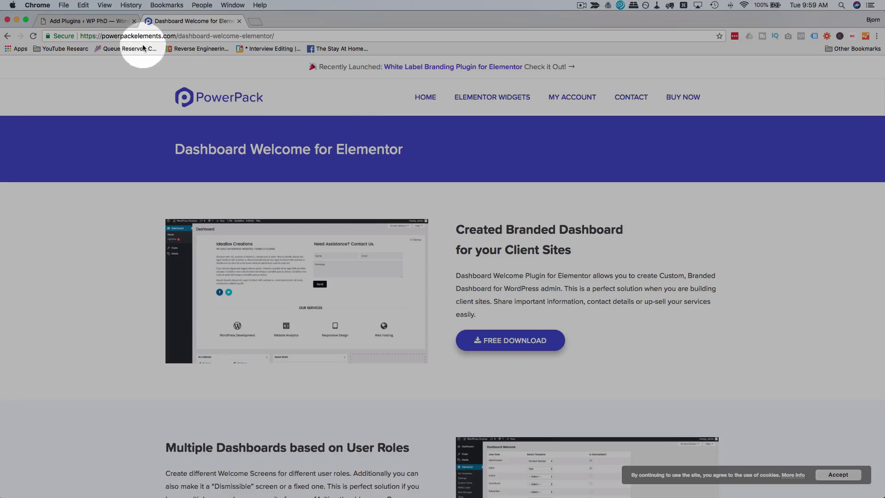
pyautogui.click(114, 23)
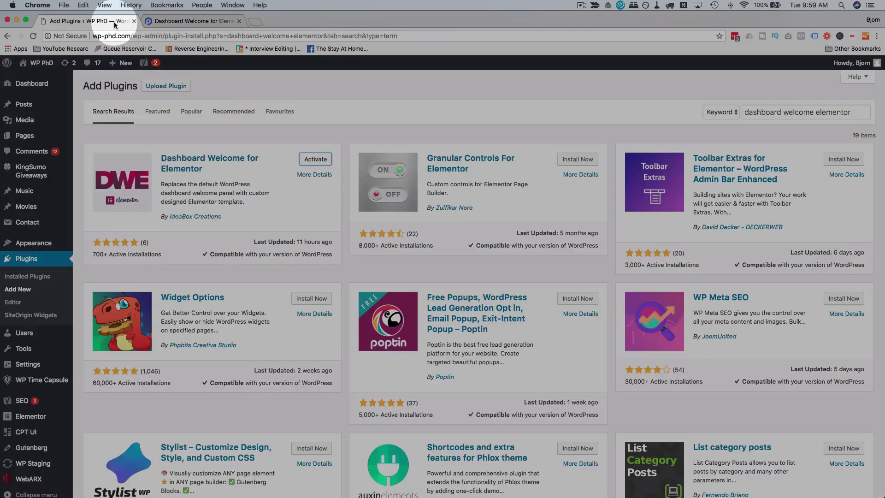
# Activate the Dashboard Welcome for Elementor plugin and open its settings page
pyautogui.click(317, 159)
pyautogui.scroll(-2, 37, 339)
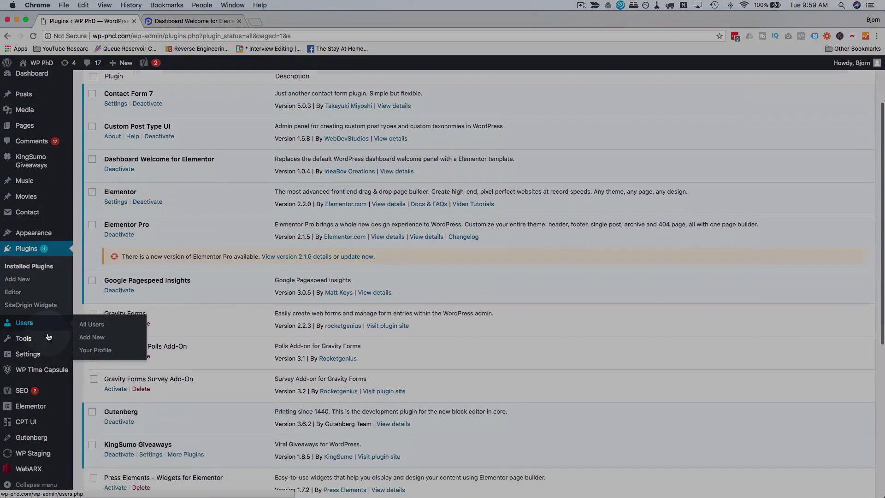
pyautogui.moveTo(36, 360)
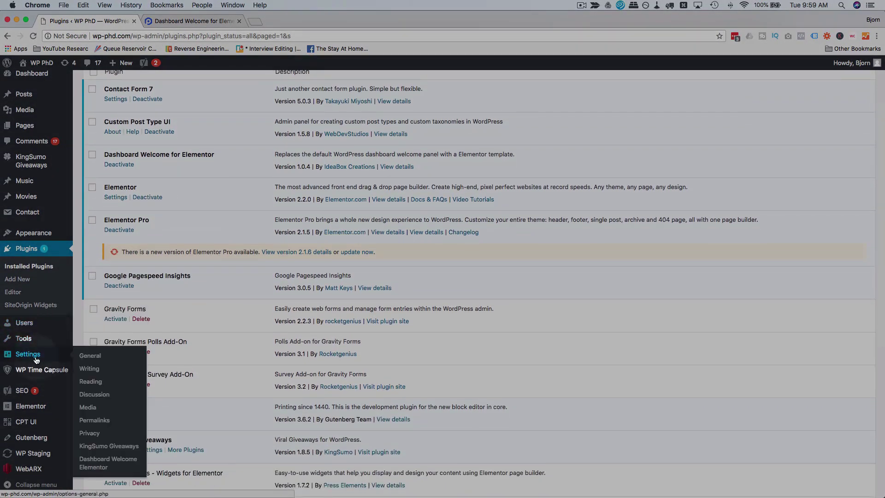
pyautogui.click(123, 463)
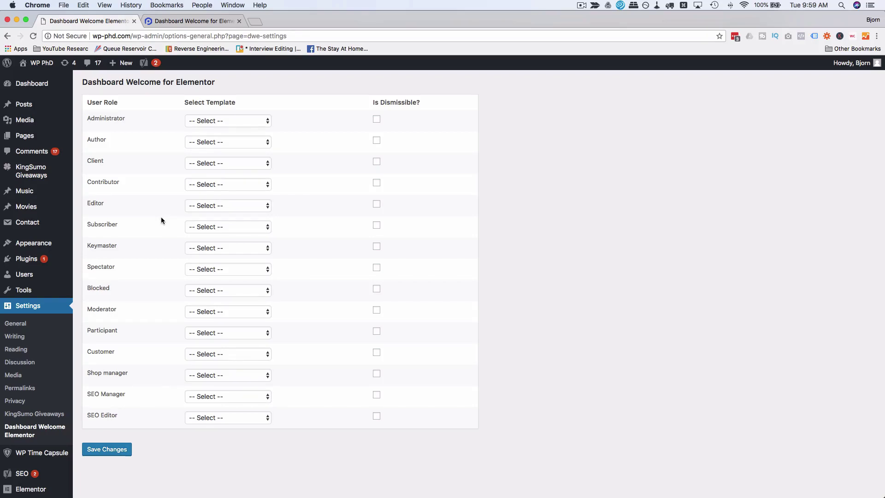
# Assign the Client Dashboard template to the Administrator role and save the settings
pyautogui.click(264, 121)
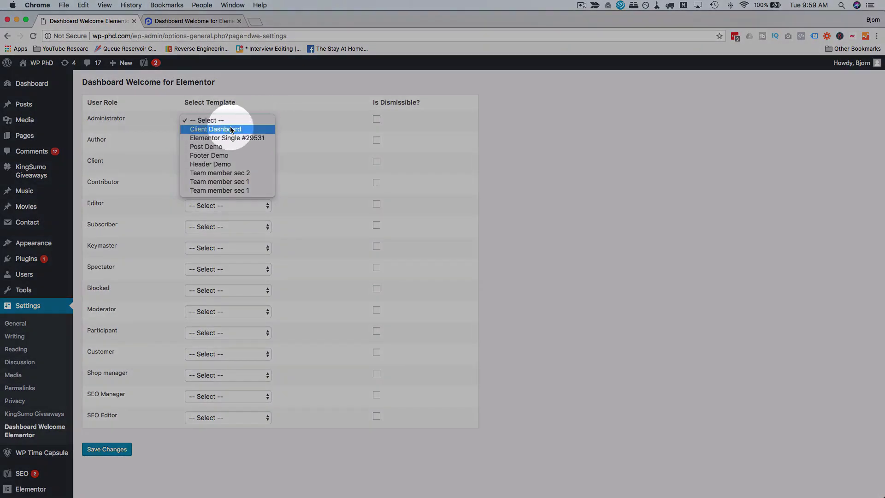
pyautogui.click(227, 131)
pyautogui.click(344, 137)
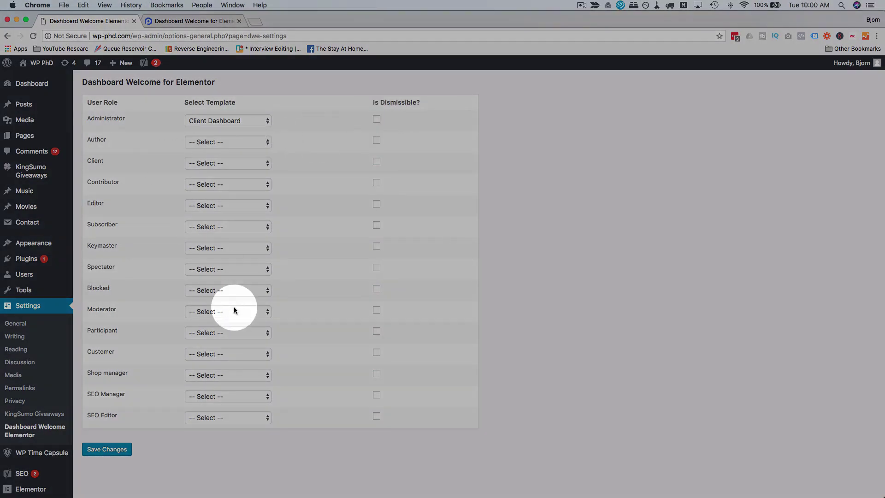
pyautogui.scroll(-3, 233, 306)
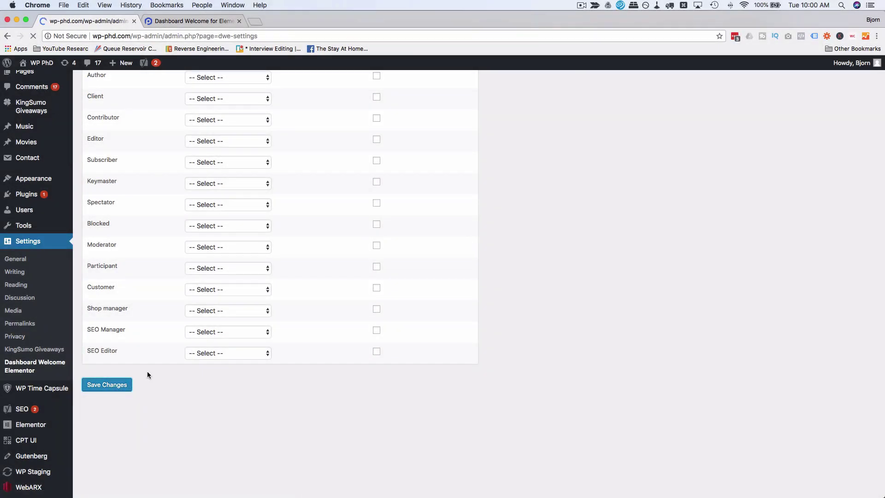
pyautogui.click(42, 73)
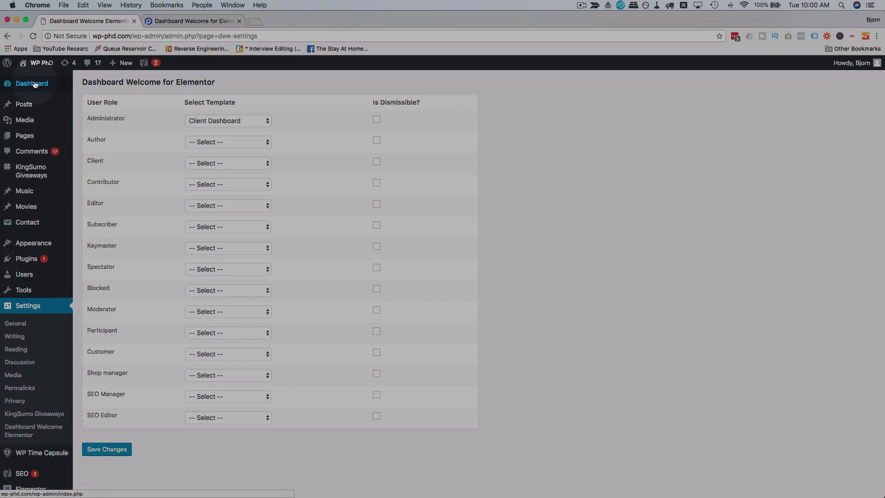
pyautogui.click(177, 25)
# Enable the Welcome box in the Dashboard's Screen Options to display the Client Dashboard panel
pyautogui.click(67, 79)
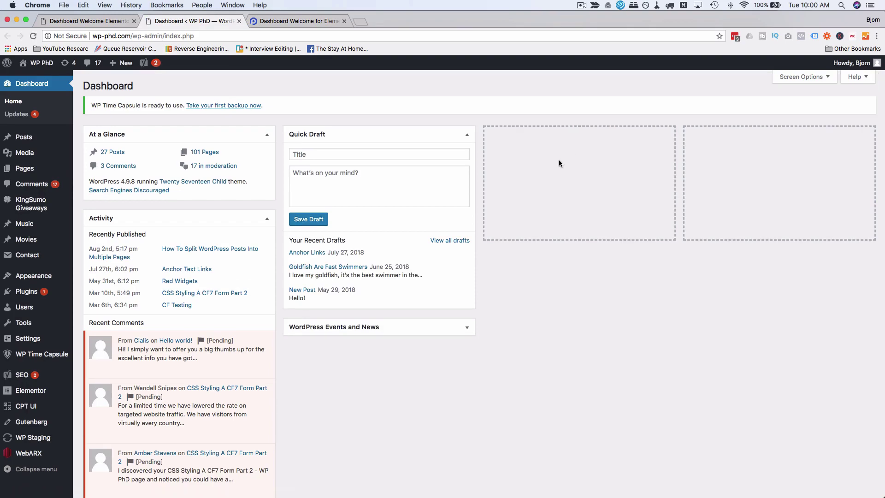
pyautogui.scroll(-7, 558, 164)
pyautogui.scroll(-8, 558, 164)
pyautogui.scroll(15, 559, 164)
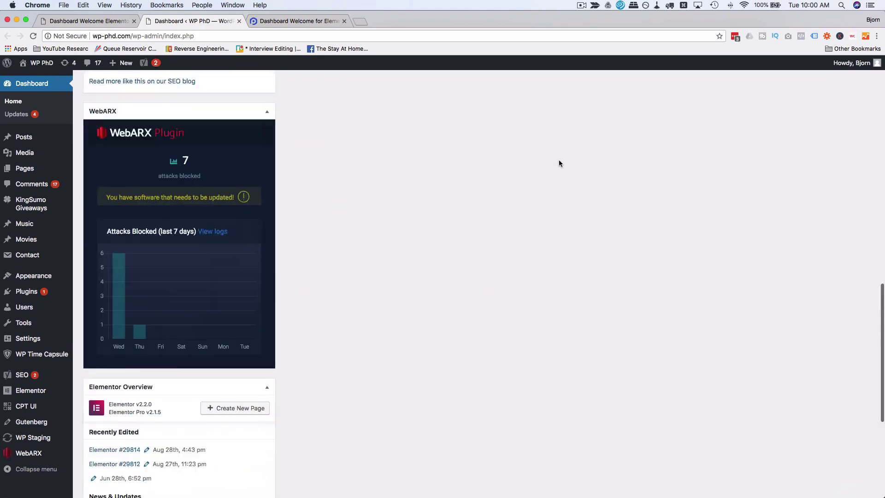
pyautogui.click(802, 81)
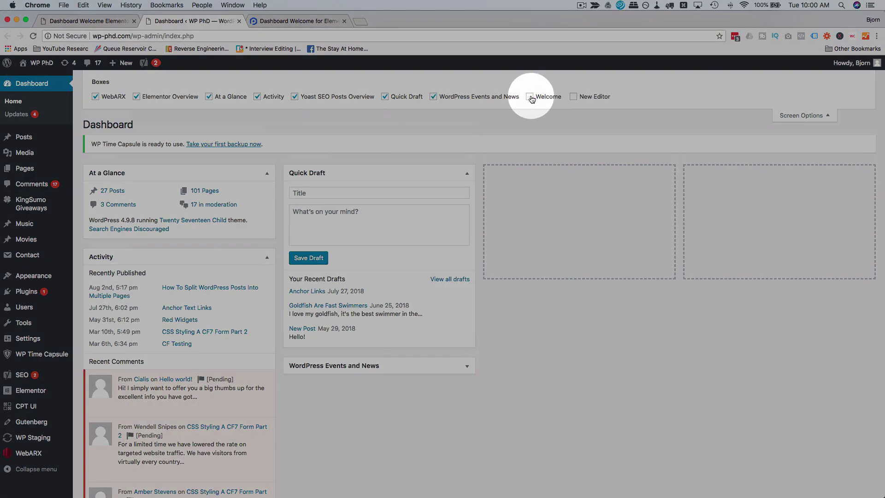
pyautogui.click(530, 97)
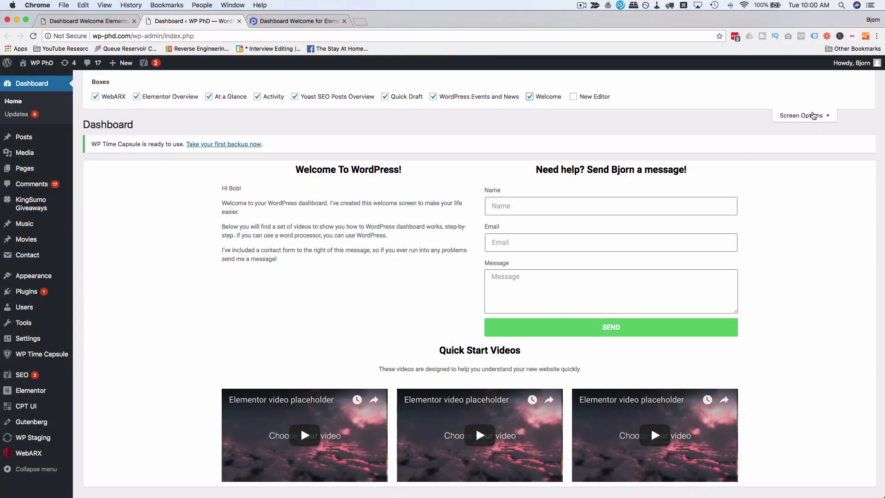
pyautogui.click(811, 115)
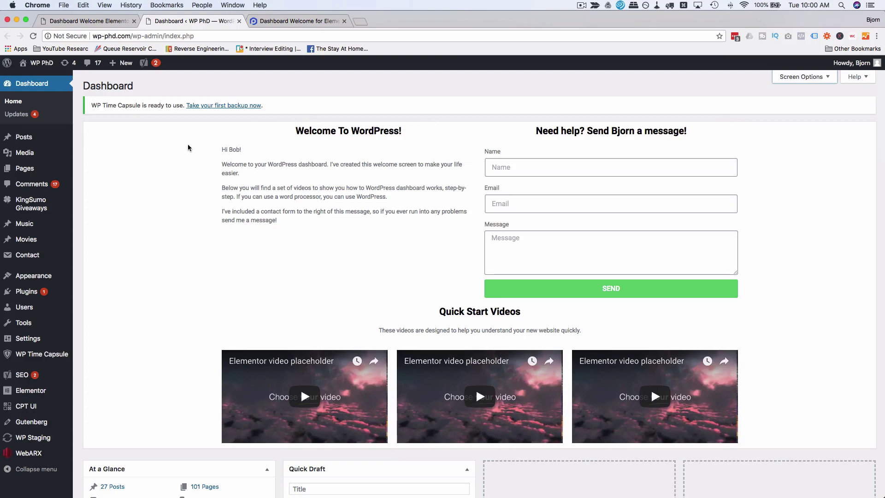
pyautogui.scroll(-2, 188, 147)
pyautogui.scroll(2, 188, 146)
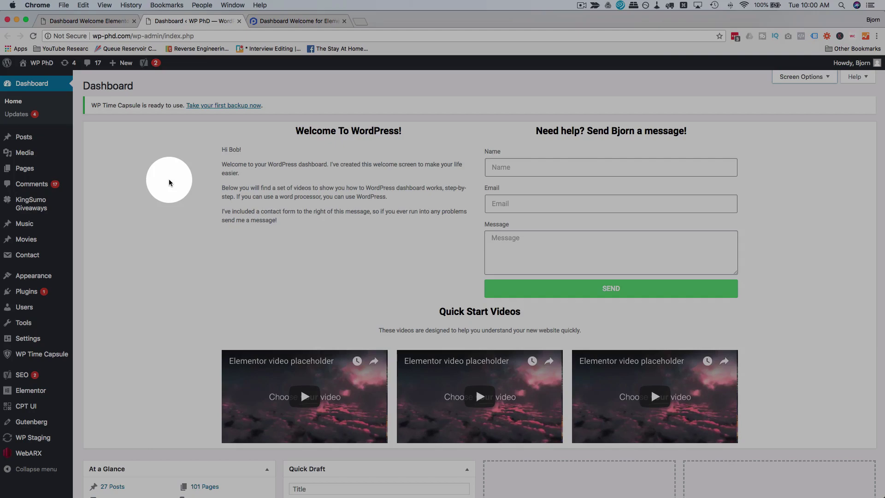
pyautogui.scroll(-5, 308, 250)
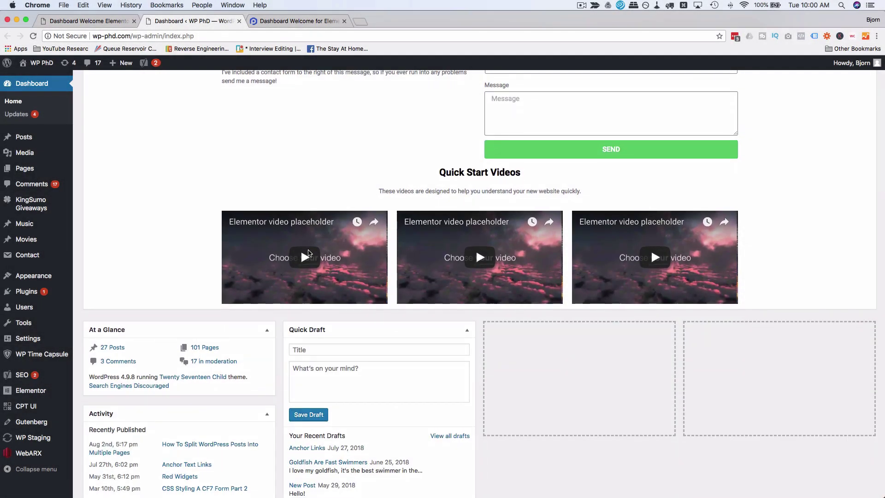
pyautogui.scroll(5, 308, 253)
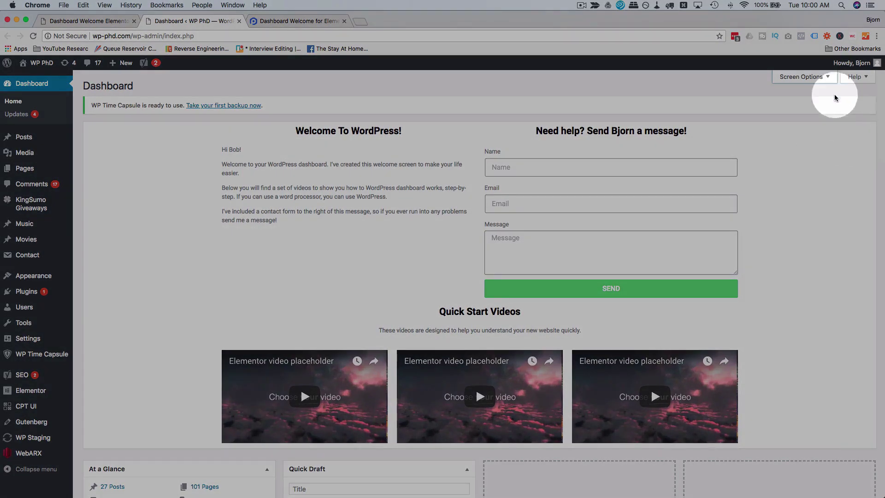
# Toggle the Welcome panel off and back on in the Dashboard's Screen Options
pyautogui.click(827, 79)
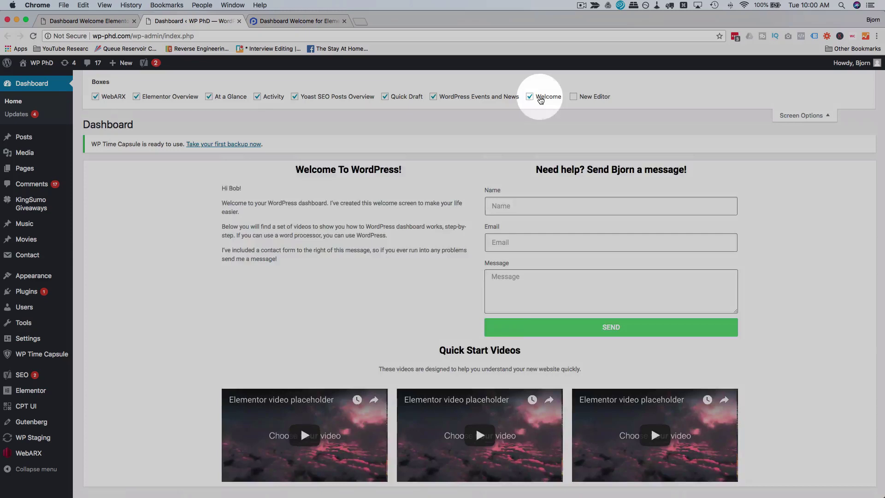
pyautogui.click(540, 100)
pyautogui.click(540, 99)
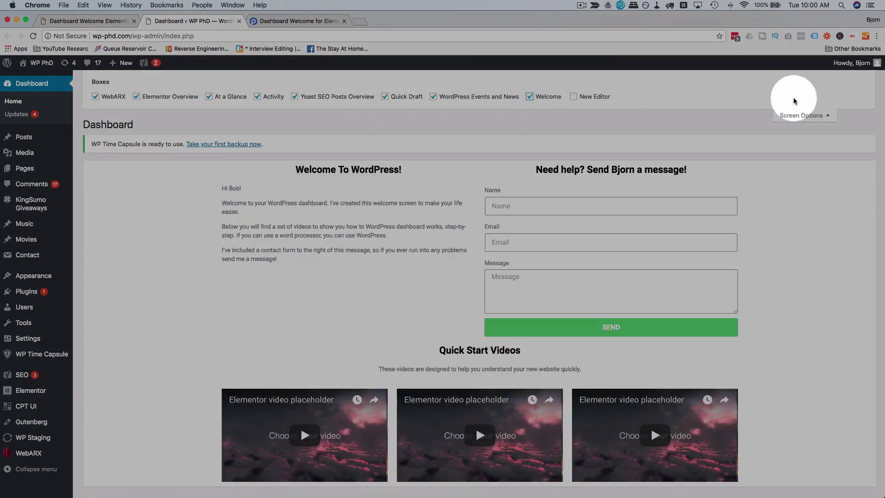
pyautogui.click(819, 121)
# Enable Is Dismissible? for the Administrator's welcome panel and save the changes
pyautogui.click(111, 21)
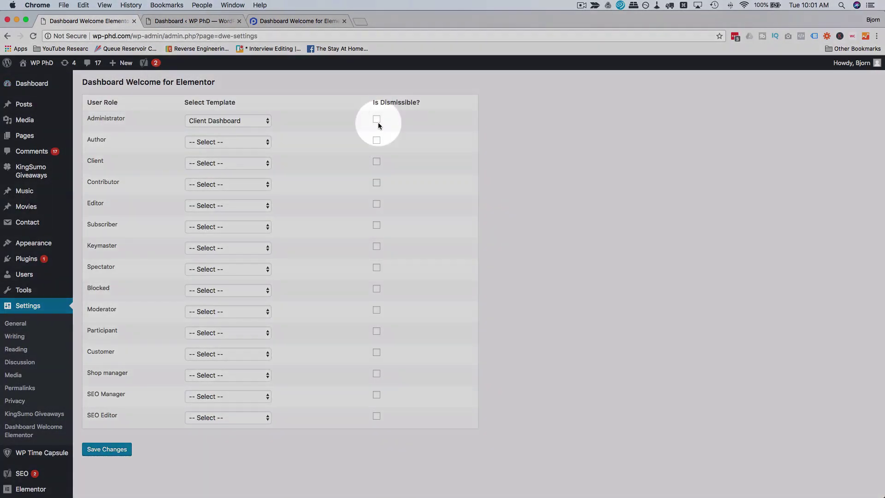
pyautogui.click(377, 121)
pyautogui.scroll(-4, 150, 325)
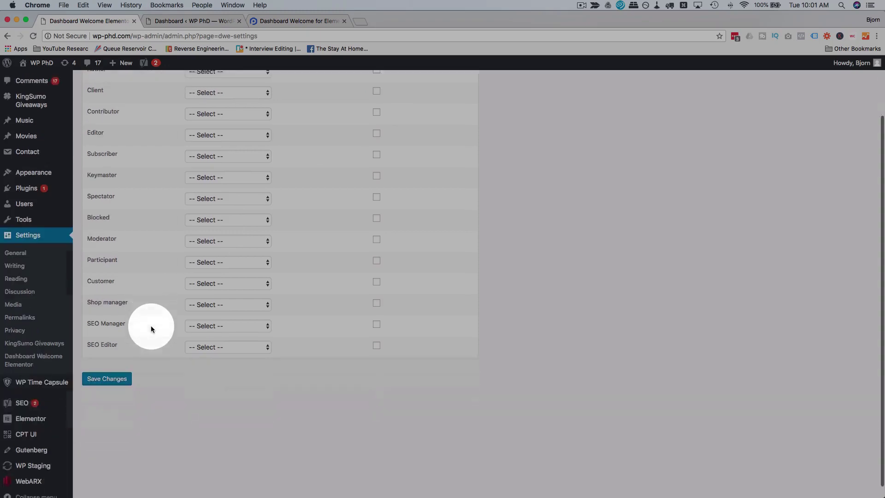
pyautogui.click(107, 367)
# Reload the Dashboard and dismiss the Client Dashboard welcome panel
pyautogui.click(194, 21)
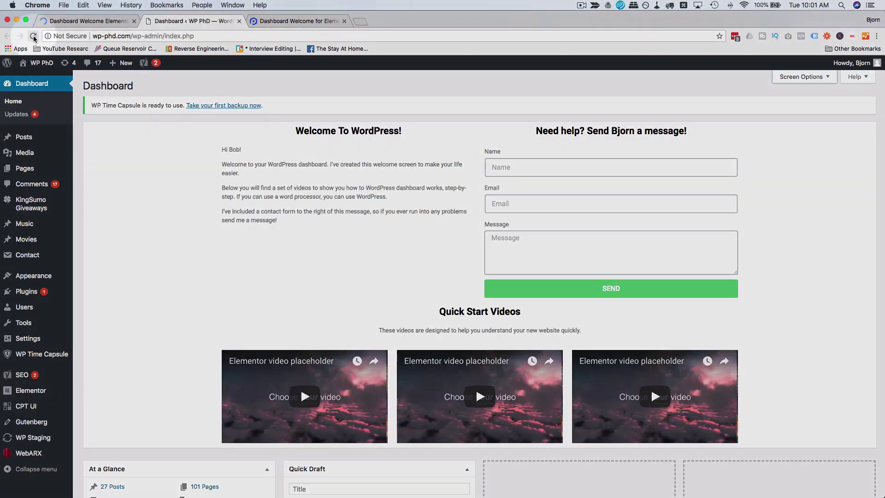
pyautogui.click(33, 36)
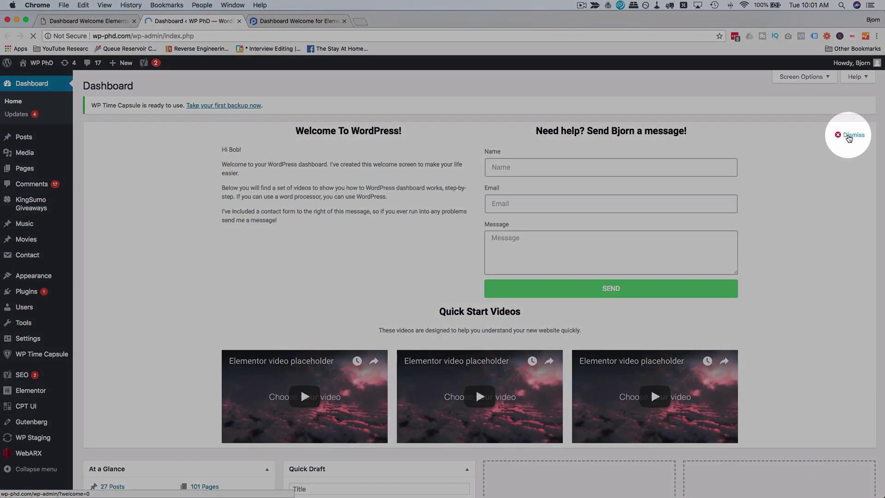
pyautogui.click(849, 135)
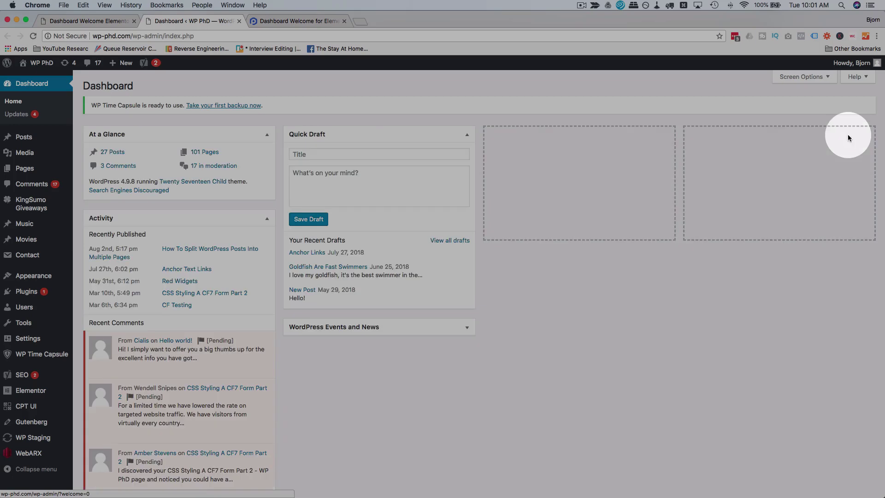
# Re-enable the Welcome box in Screen Options and review the restored panel with its contact form and videos
pyautogui.click(824, 76)
pyautogui.click(529, 96)
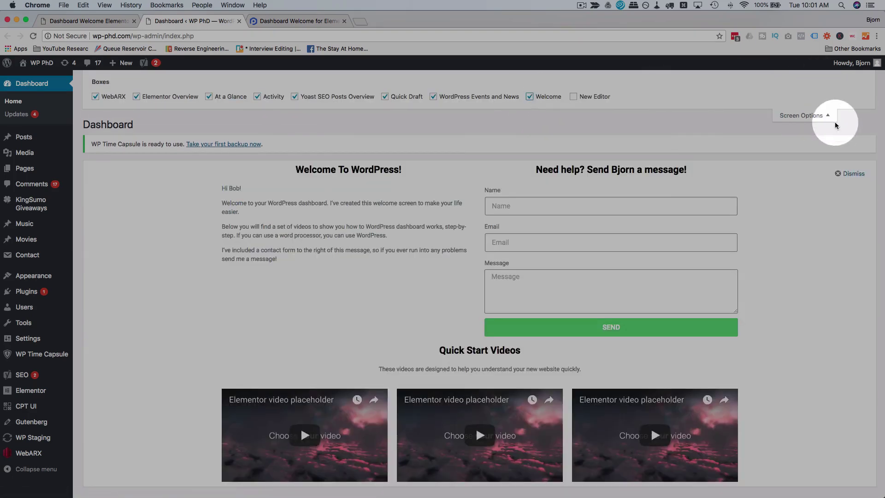
pyautogui.click(802, 116)
pyautogui.scroll(-3, 737, 277)
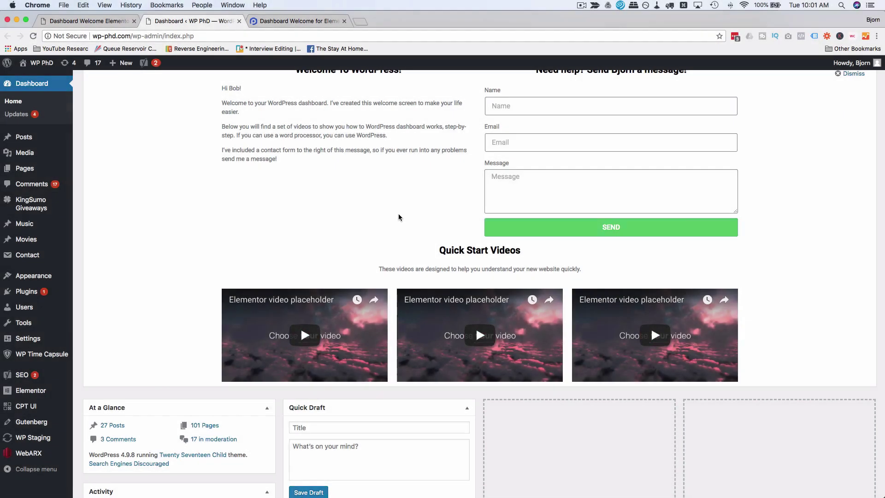
pyautogui.scroll(3, 398, 215)
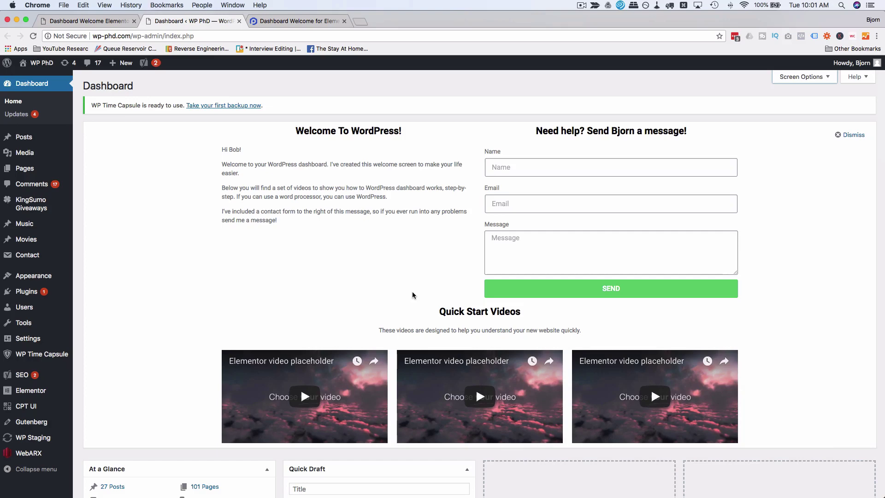
pyautogui.scroll(-1, 412, 295)
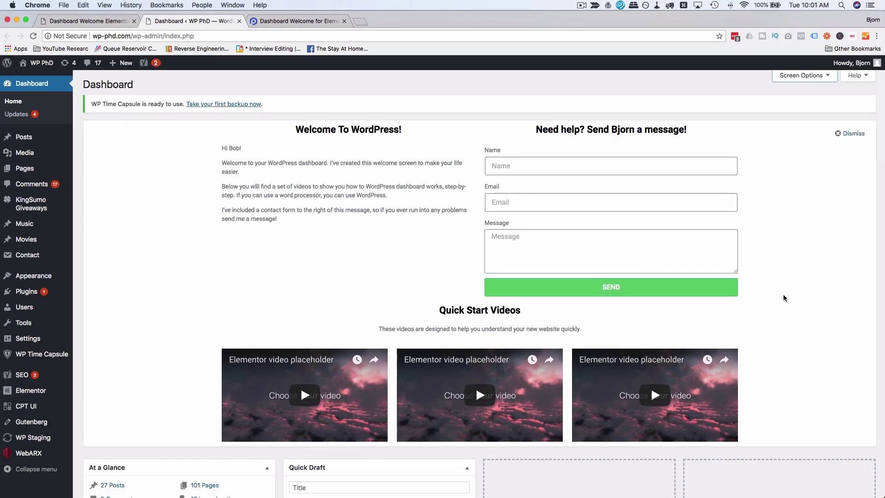
pyautogui.click(452, 442)
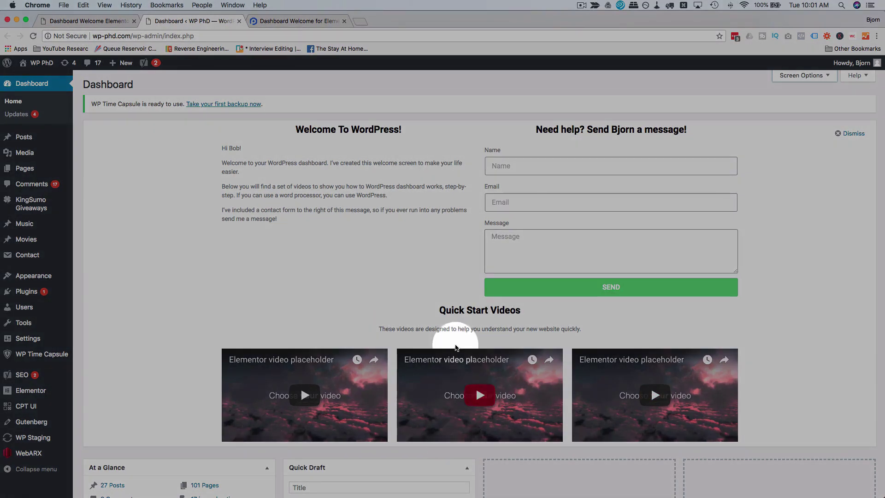
pyautogui.click(428, 320)
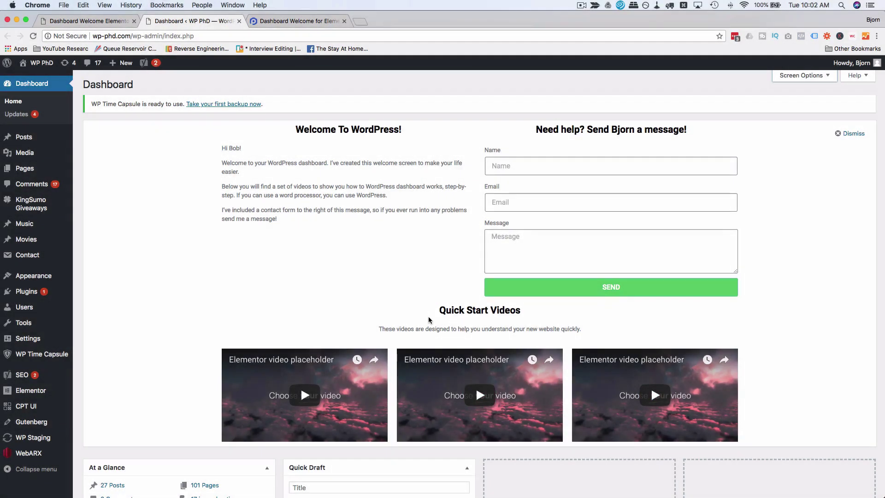